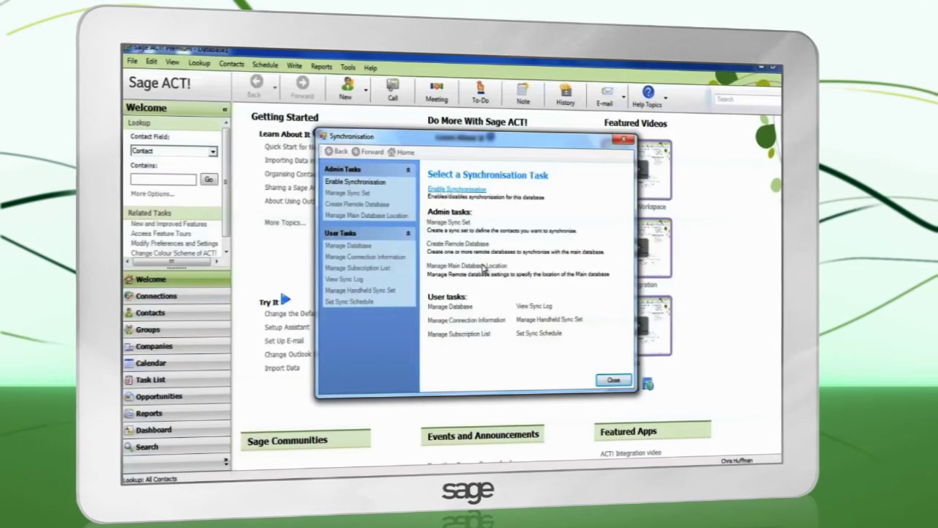
Enable synchronisation for the database and start a new sync set named Sync Set 1.
{"action": "left_click", "coordinate": [458, 191]}
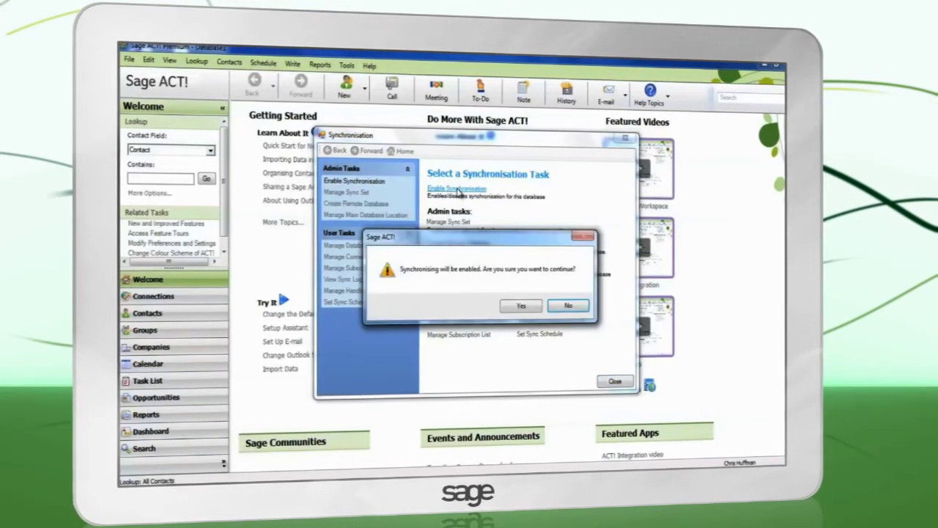
{"action": "left_click", "coordinate": [506, 305]}
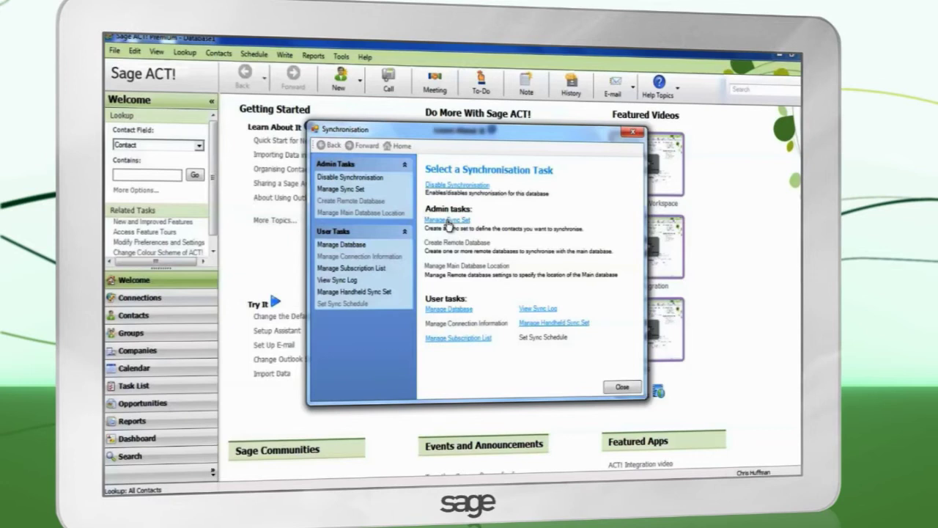
{"action": "left_click", "coordinate": [448, 222]}
{"action": "left_click", "coordinate": [366, 180]}
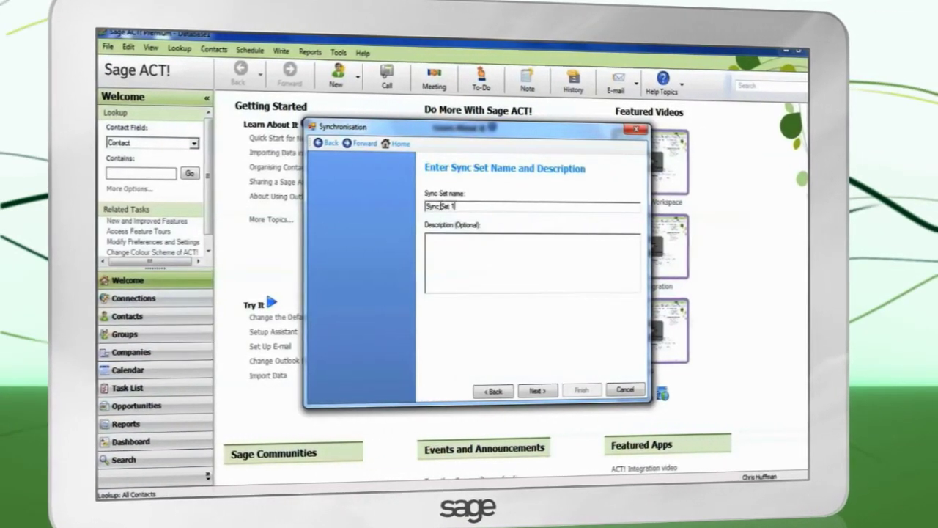
{"action": "left_click", "coordinate": [537, 394]}
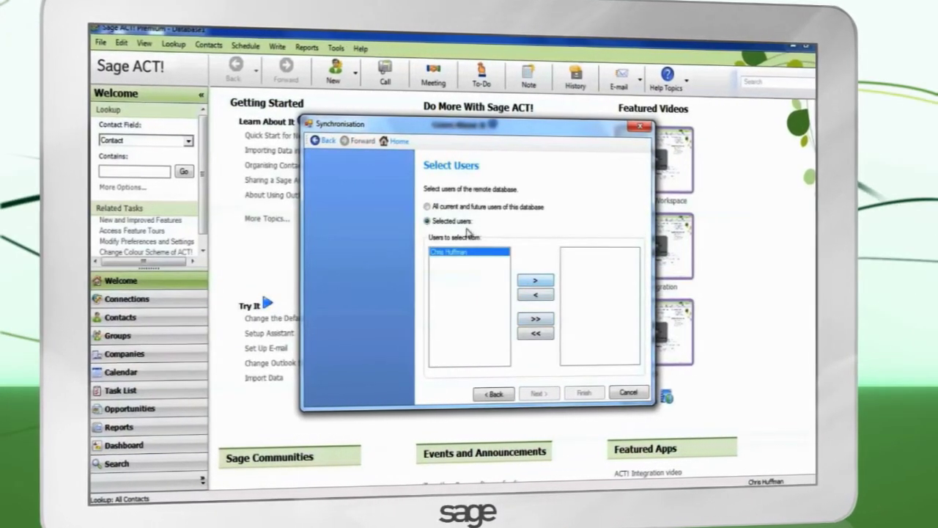
Include all current and future users of the database in the sync set and choose to define sync set criteria for its contacts.
{"action": "left_click", "coordinate": [427, 208]}
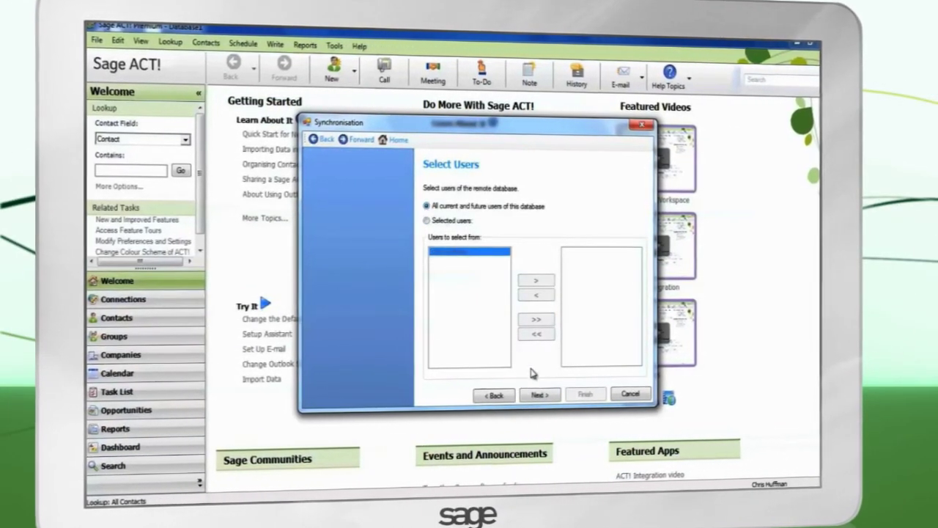
{"action": "left_click", "coordinate": [538, 393]}
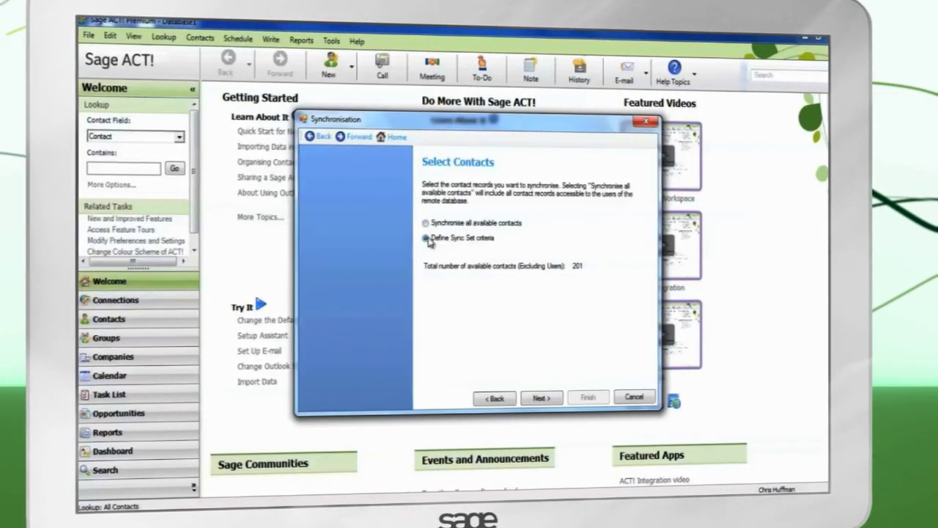
{"action": "left_click", "coordinate": [542, 400]}
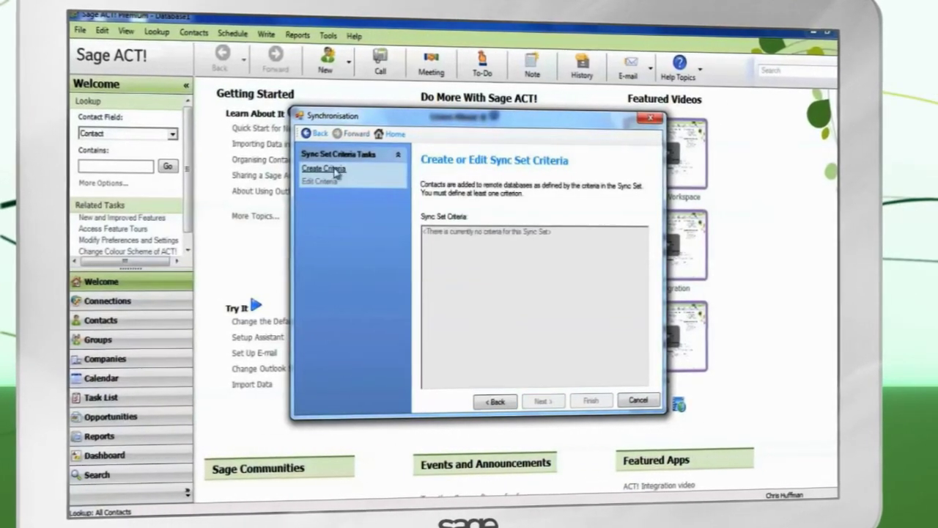
Define and preview a contact criterion with Address 1 set to Contains Data, and finish creating the sync set.
{"action": "left_click", "coordinate": [334, 170]}
{"action": "left_click", "coordinate": [438, 187]}
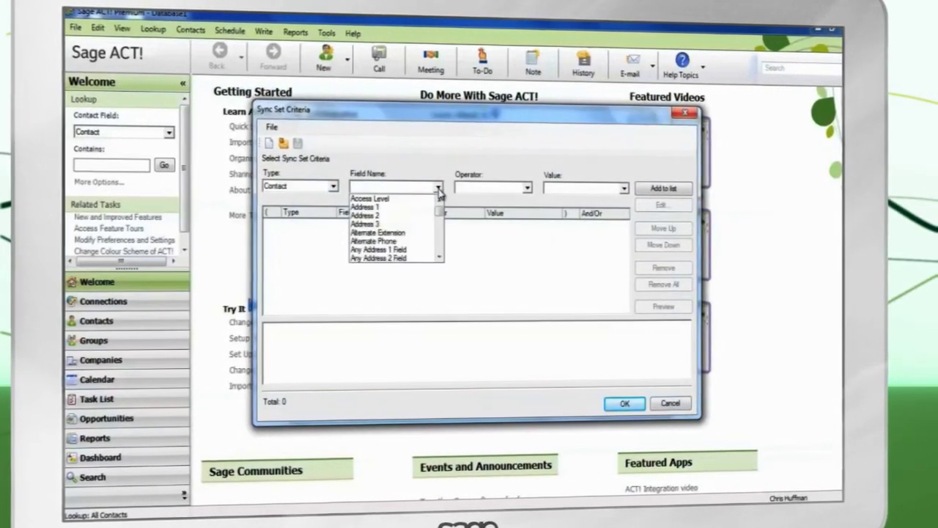
{"action": "left_click", "coordinate": [440, 204]}
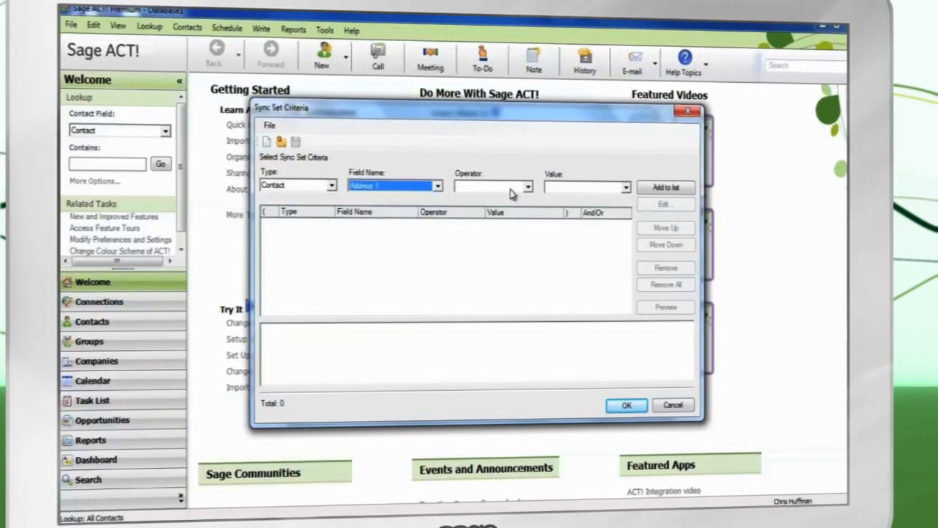
{"action": "left_click", "coordinate": [527, 187]}
{"action": "left_click", "coordinate": [500, 207]}
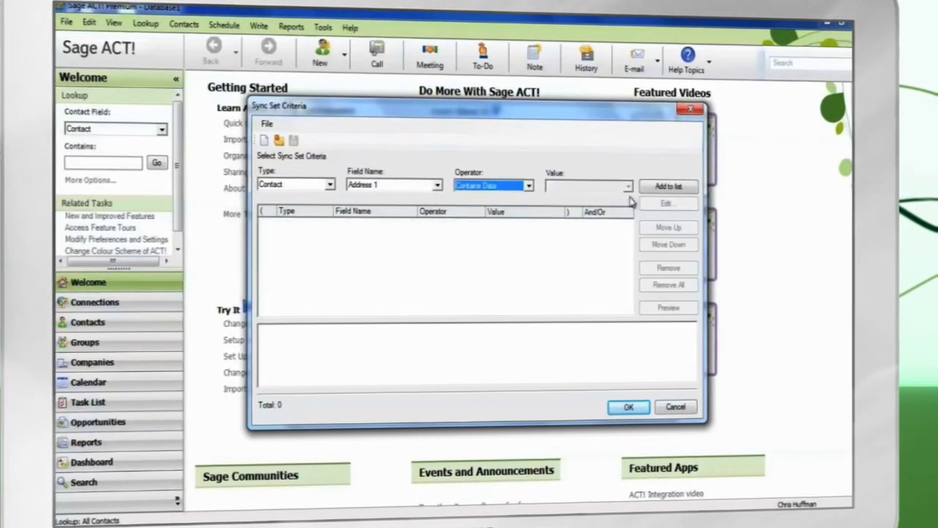
{"action": "left_click", "coordinate": [667, 186]}
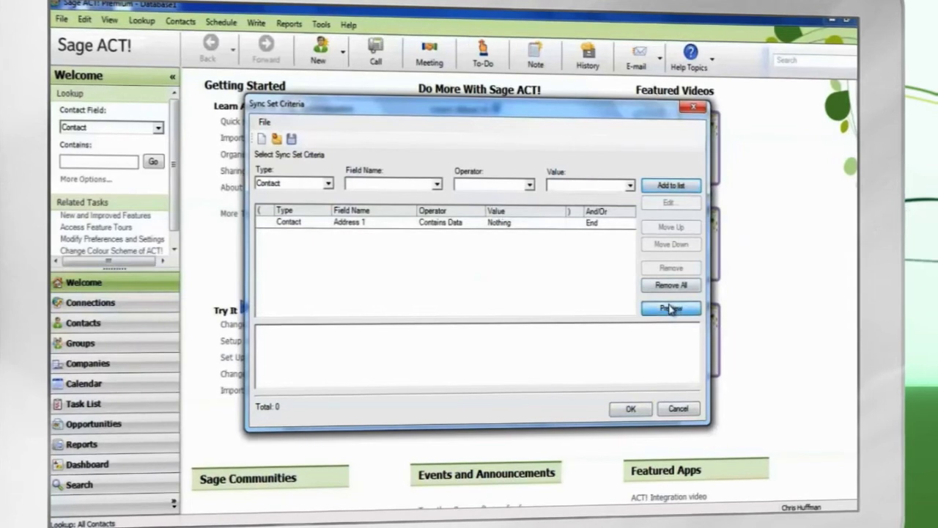
{"action": "left_click", "coordinate": [671, 308]}
{"action": "left_click", "coordinate": [630, 408]}
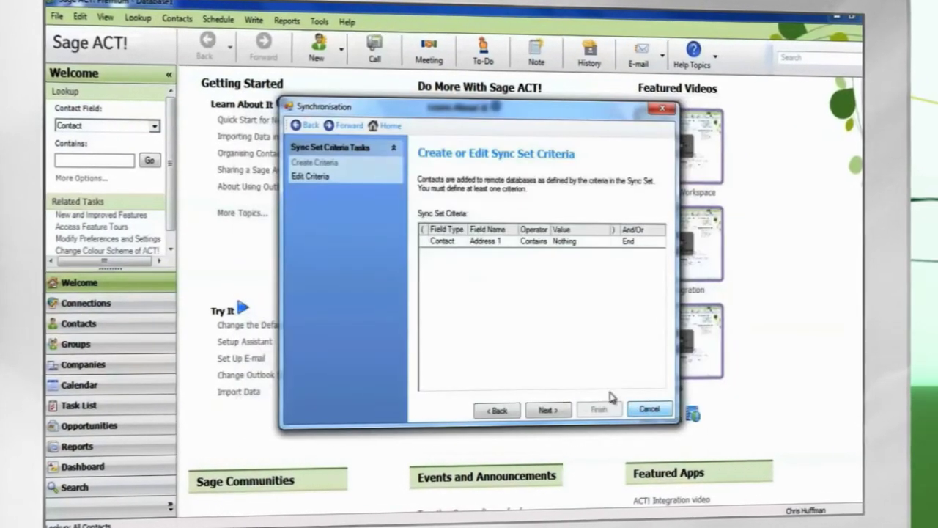
{"action": "left_click", "coordinate": [558, 412]}
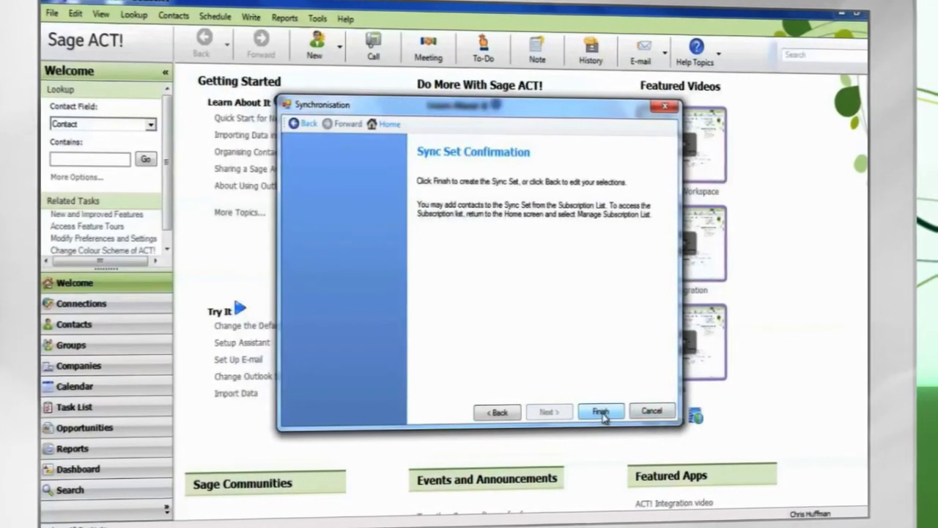
{"action": "left_click", "coordinate": [600, 413]}
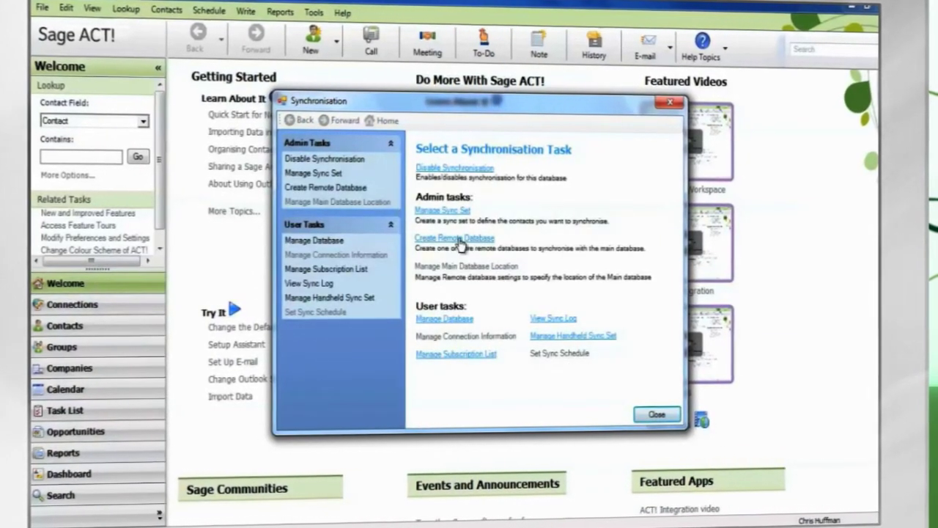
Start creating one remote database named Remote_database, with the Desktop folder as its location.
{"action": "left_click", "coordinate": [459, 239]}
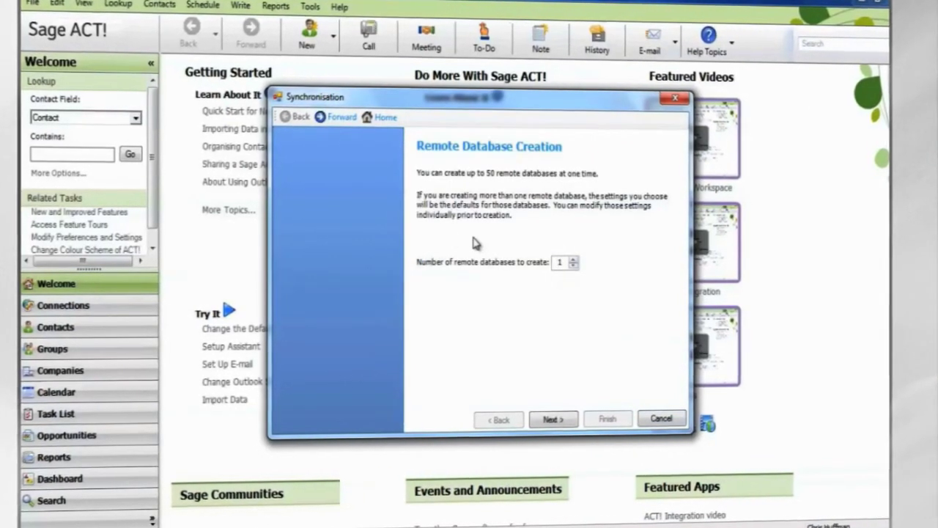
{"action": "left_click", "coordinate": [573, 427]}
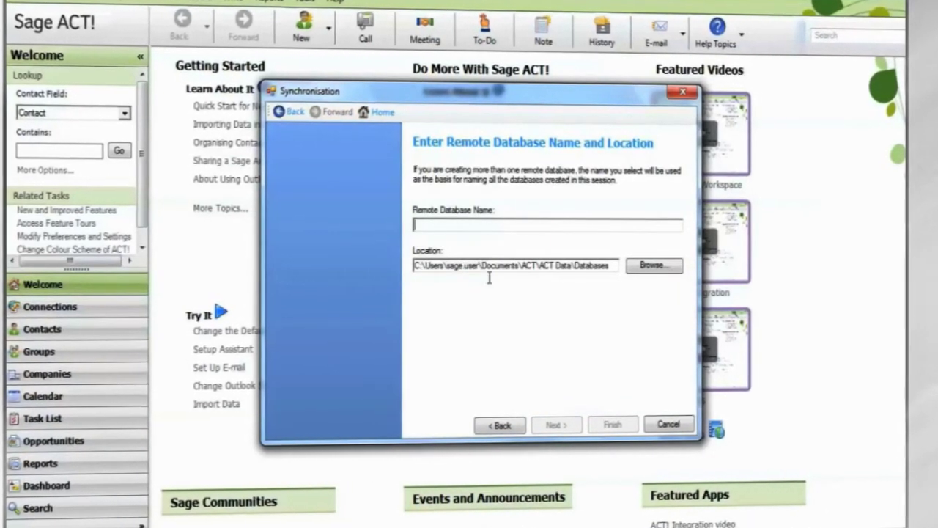
{"action": "type", "text": "Remote"}
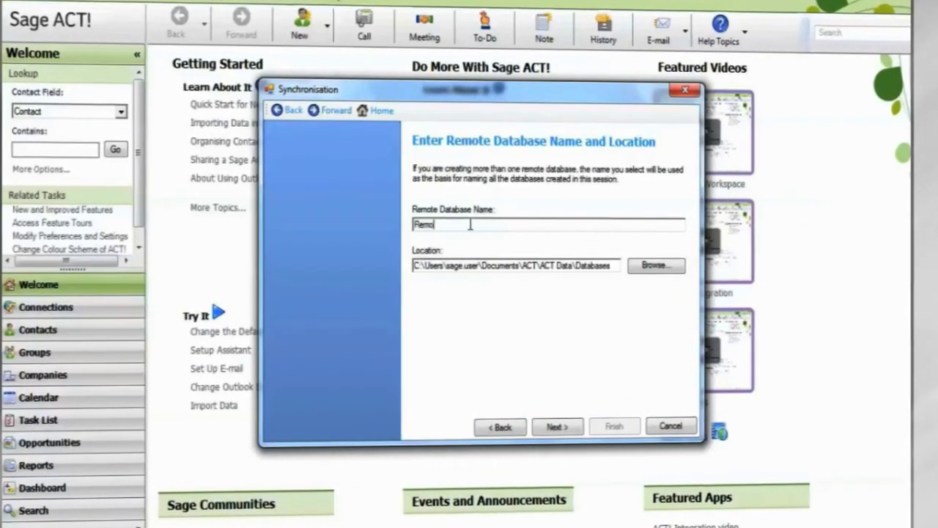
{"action": "type", "text": "_database"}
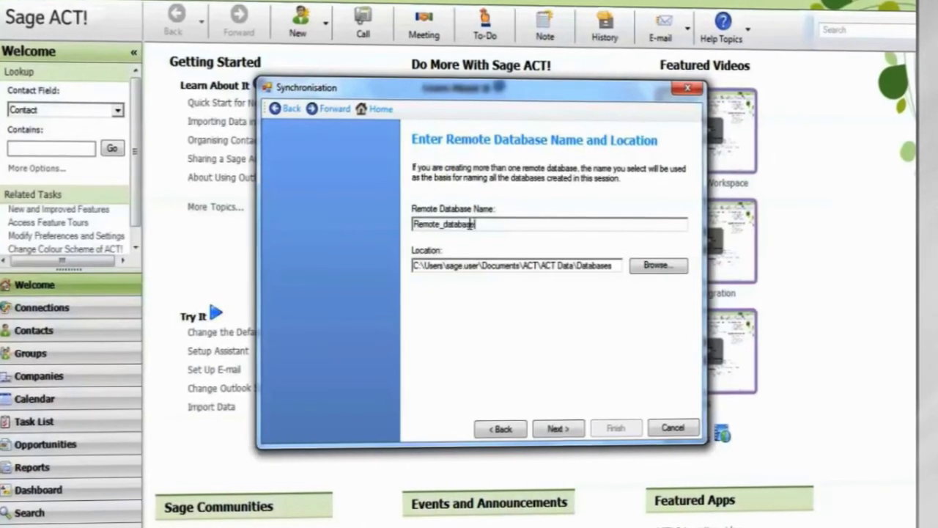
{"action": "left_click", "coordinate": [658, 266]}
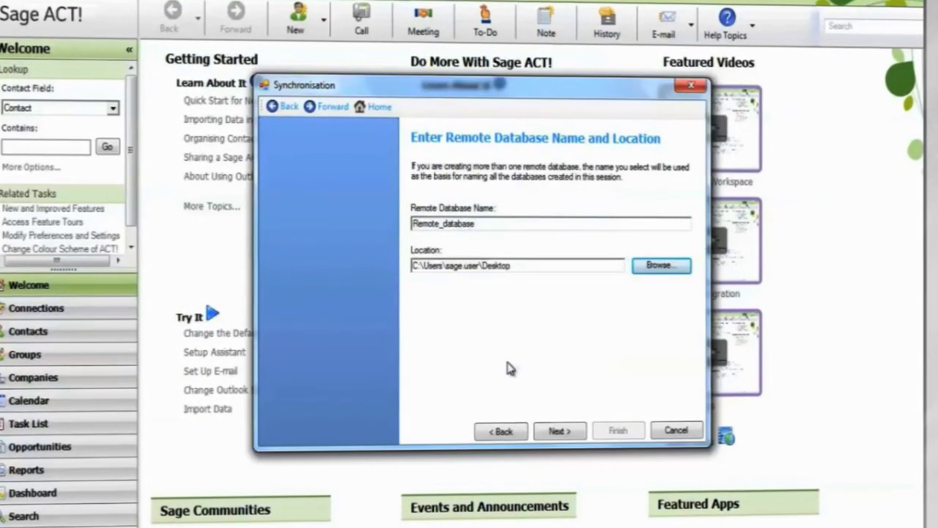
{"action": "left_click", "coordinate": [556, 431]}
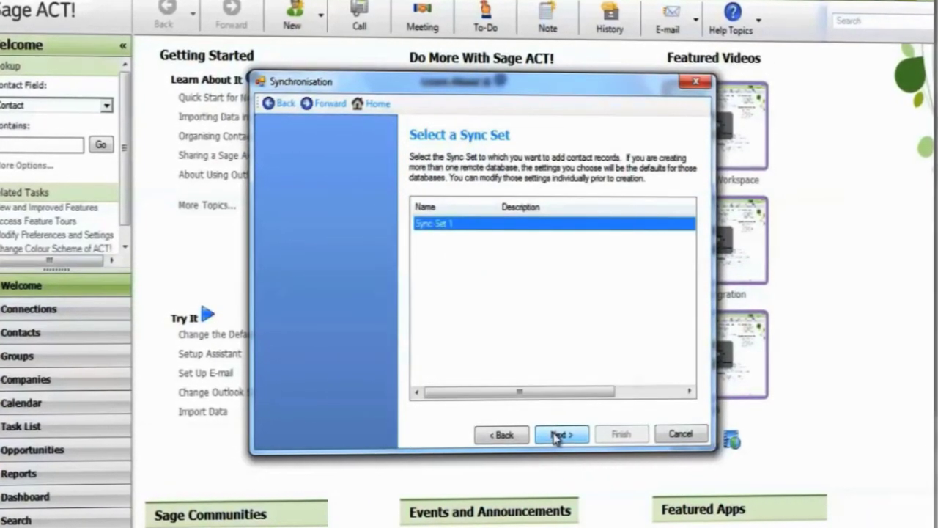
Assign Sync Set 1 to the remote database and set the days allowed without a synchronisation to 30, keeping the file and attachment options.
{"action": "left_click", "coordinate": [556, 436]}
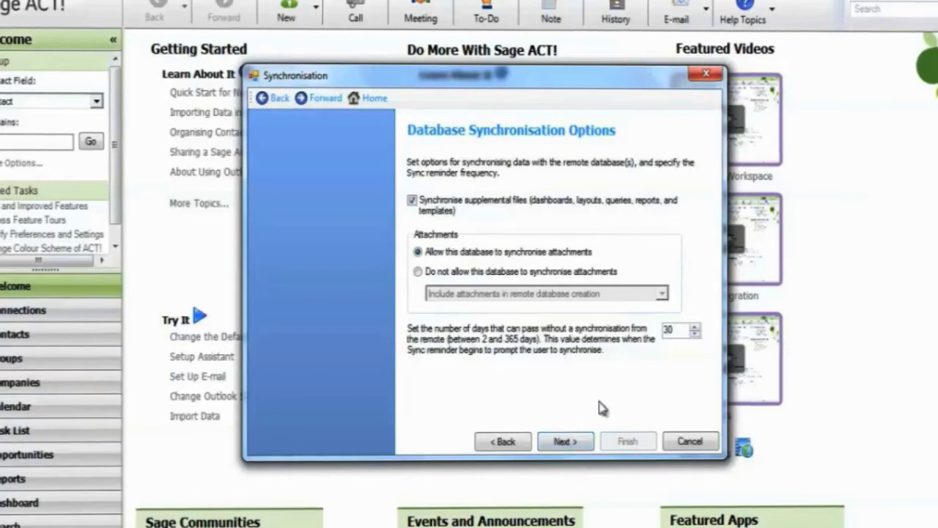
{"action": "double_click", "coordinate": [670, 330]}
{"action": "type", "text": "30"}
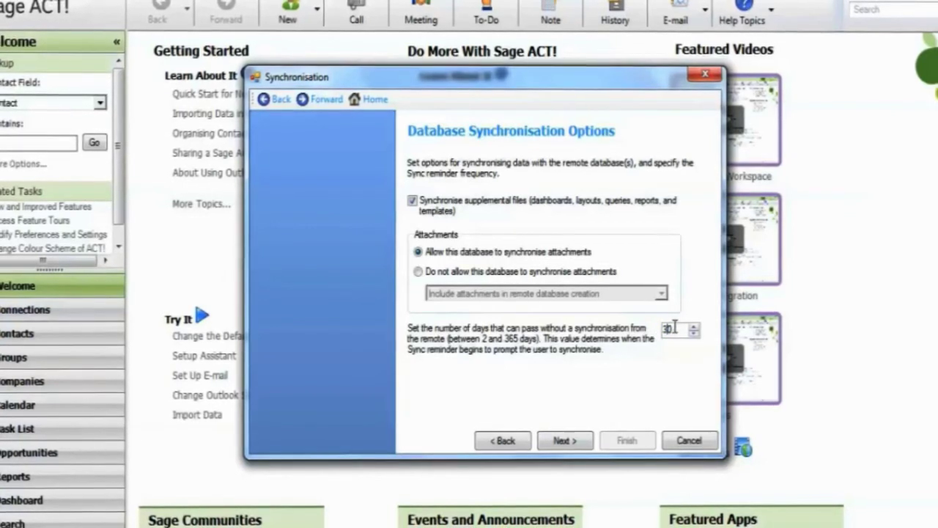
{"action": "left_click", "coordinate": [563, 440]}
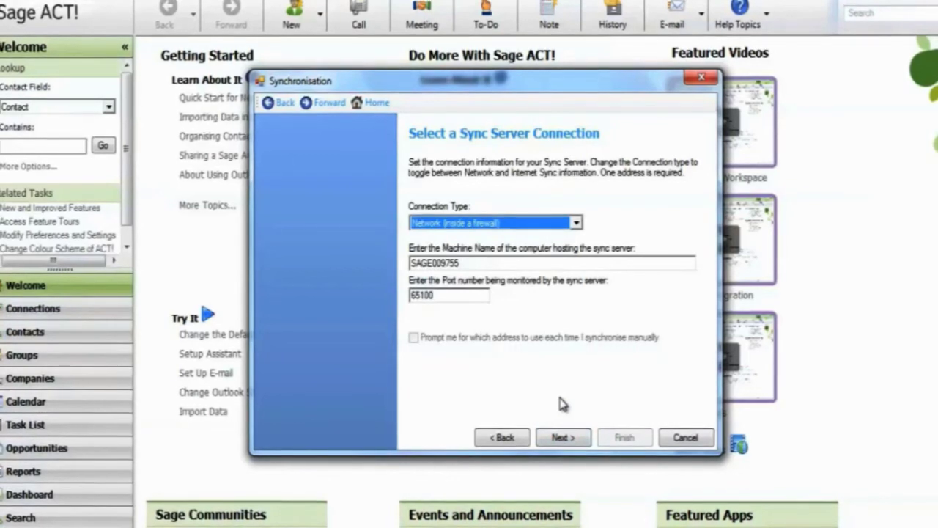
Set the sync server connection type to Network (inside a firewall), keeping the given machine name and port.
{"action": "left_click", "coordinate": [570, 226]}
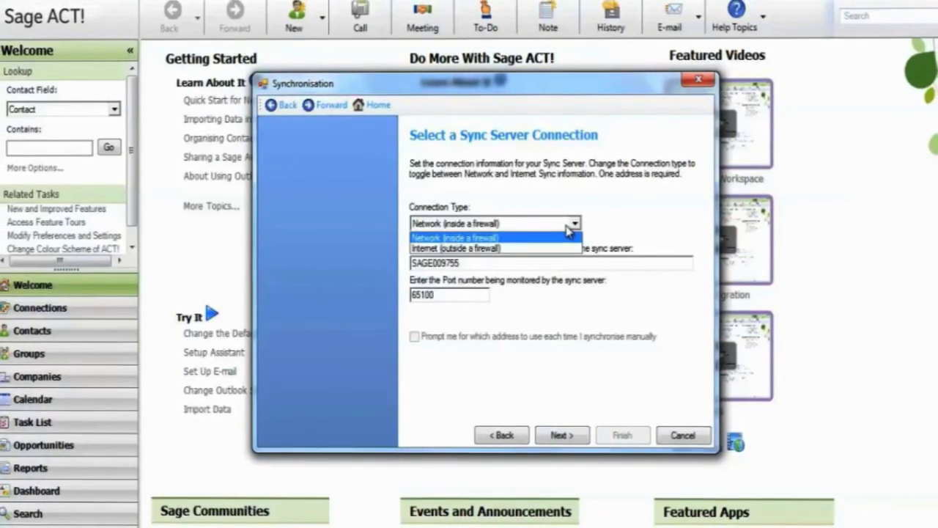
{"action": "left_click", "coordinate": [610, 233]}
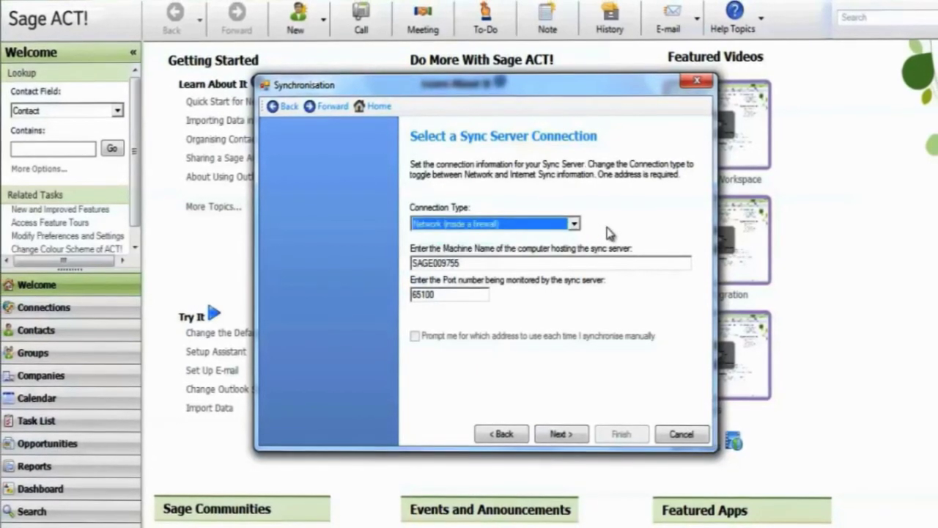
{"action": "left_click", "coordinate": [559, 434]}
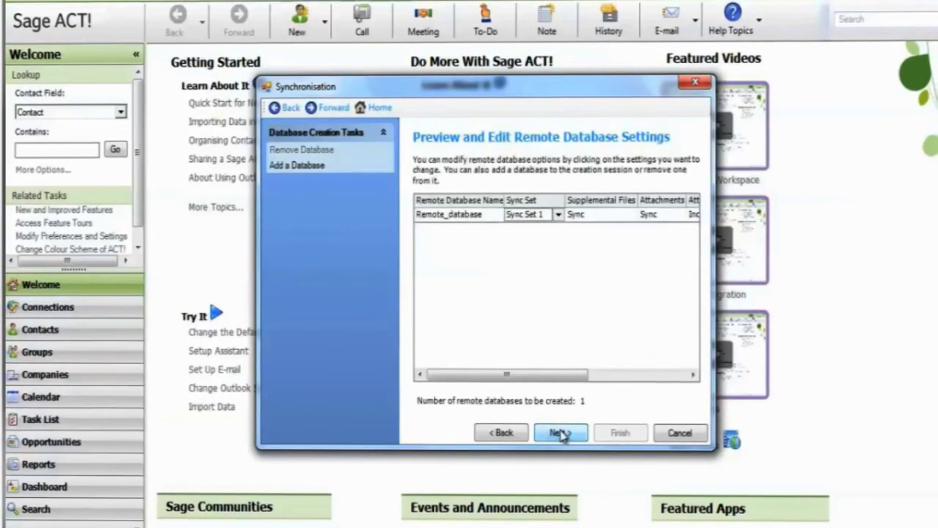
Accept the remote database settings, build it without password protection and close the synchronisation window.
{"action": "left_click", "coordinate": [559, 433]}
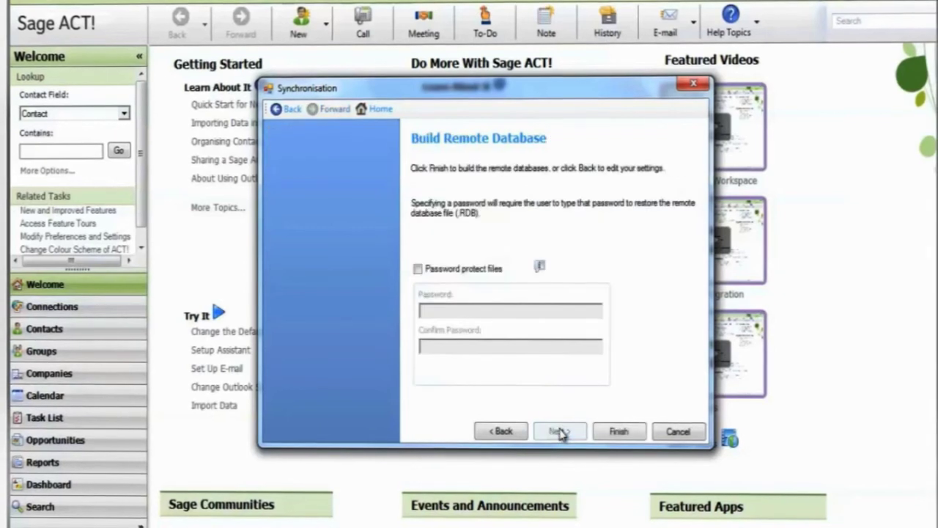
{"action": "left_click", "coordinate": [613, 434]}
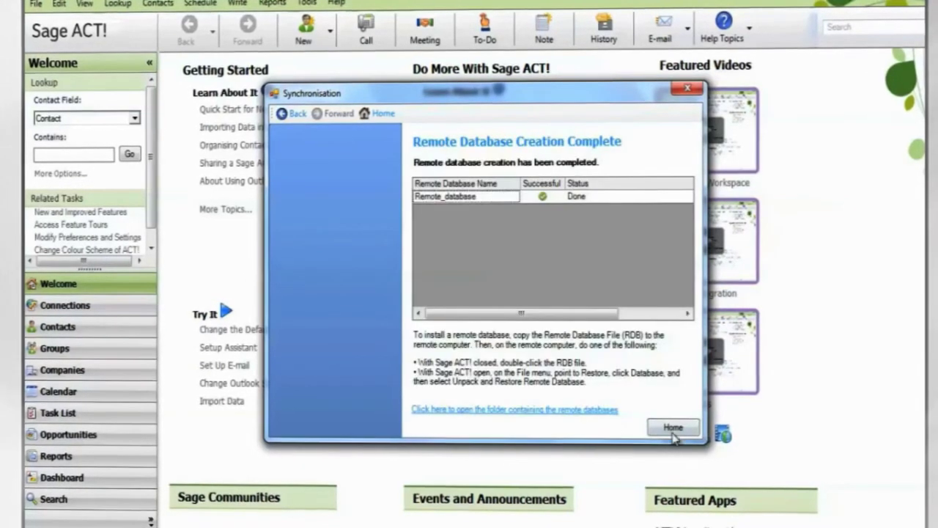
{"action": "left_click", "coordinate": [672, 431]}
{"action": "left_click", "coordinate": [671, 430]}
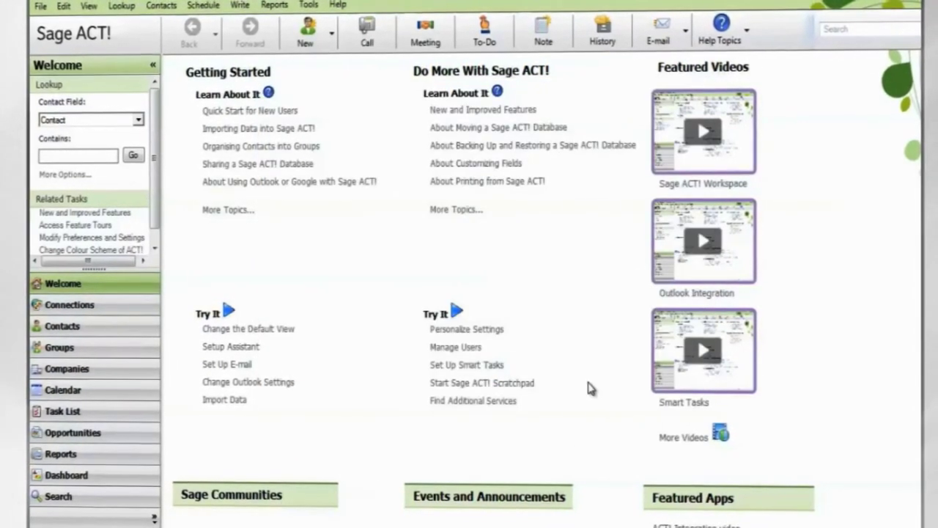
Set the main database to accept incoming syncs on port 65100.
{"action": "left_click", "coordinate": [309, 6]}
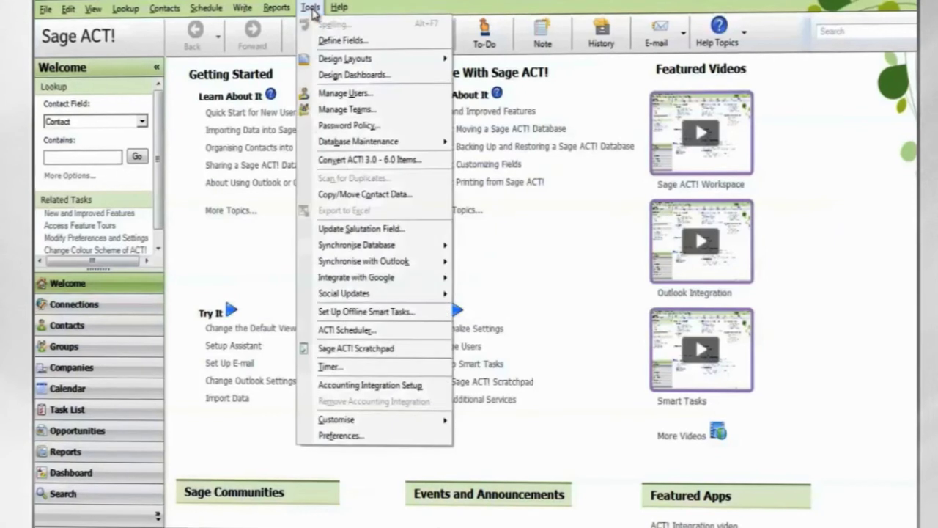
{"action": "mouse_move", "coordinate": [388, 248]}
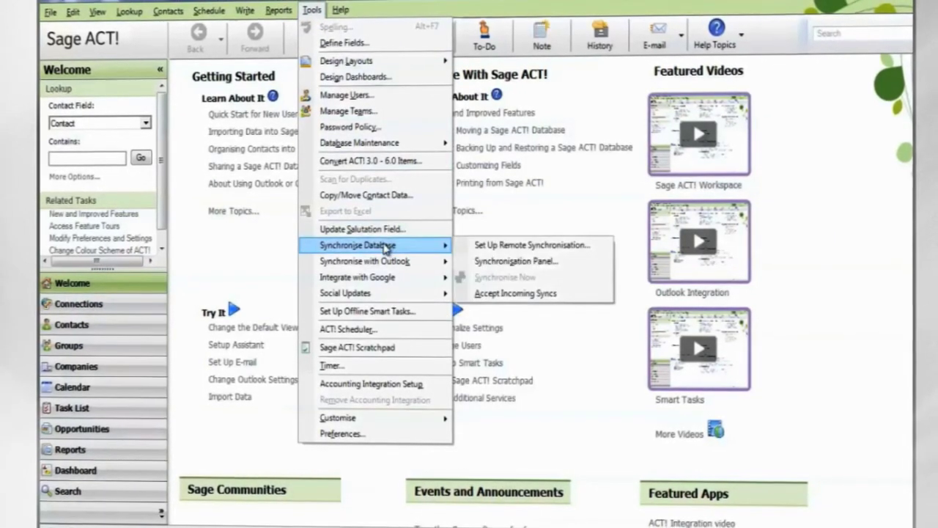
{"action": "left_click", "coordinate": [510, 294]}
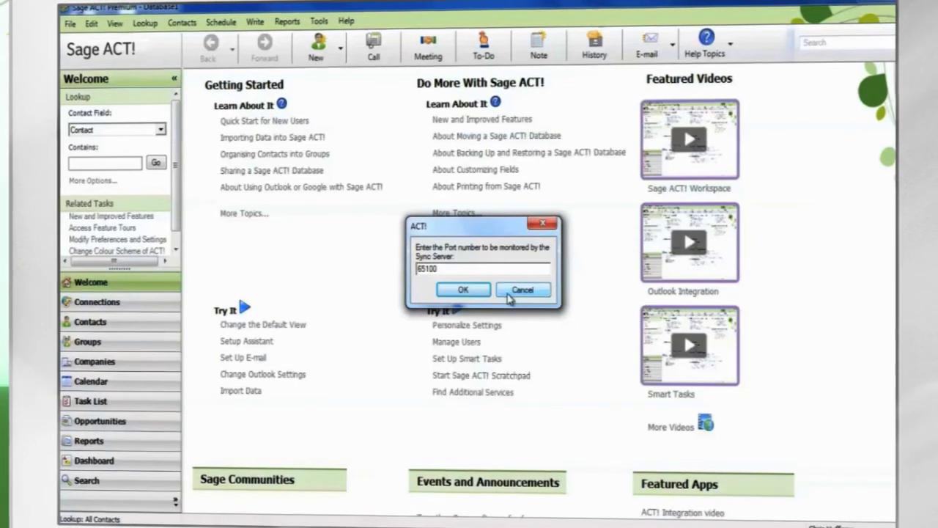
{"action": "left_click", "coordinate": [463, 290]}
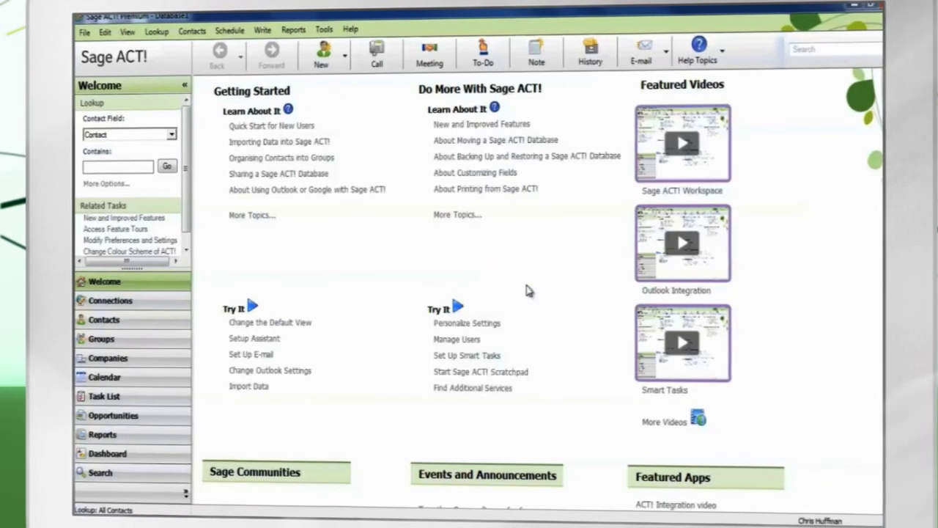
Leave the main database window for the desktop, open the Remote_database file and continue the Sage ACT! trial.
{"action": "left_click", "coordinate": [848, 10]}
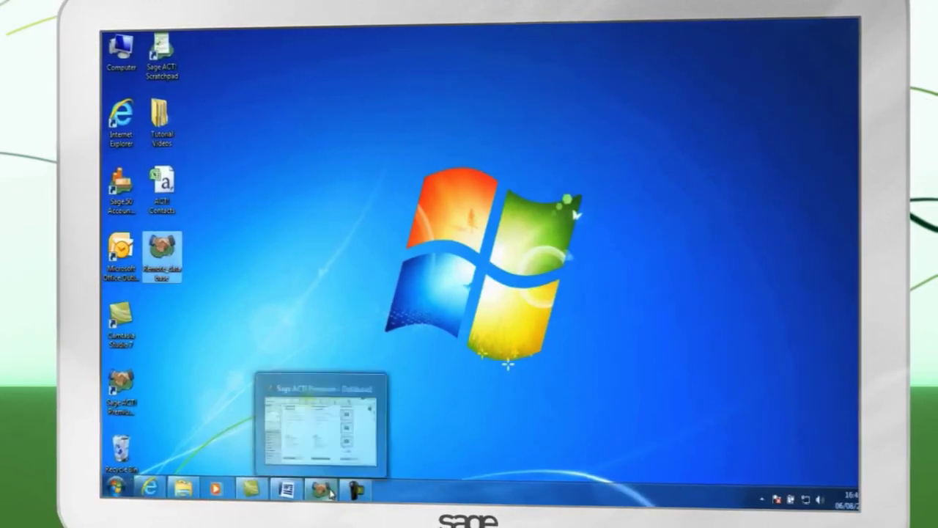
{"action": "left_click", "coordinate": [328, 492]}
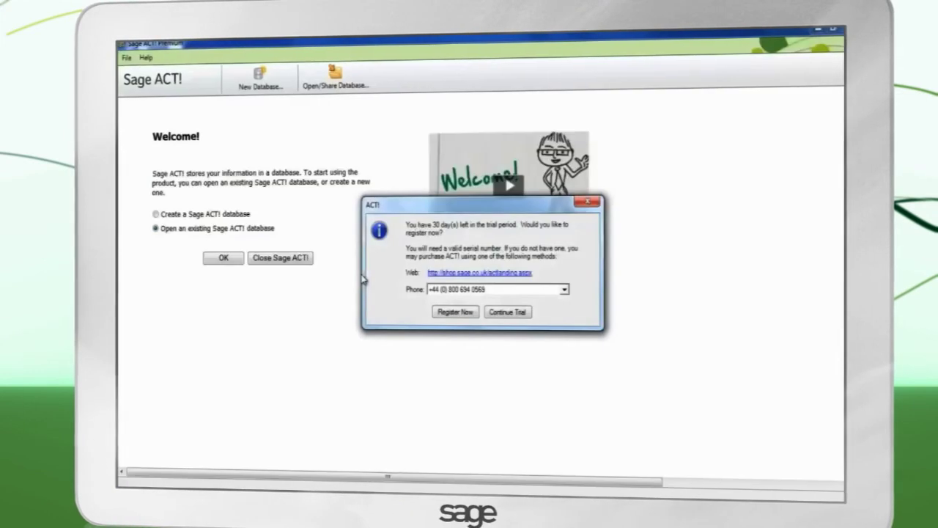
{"action": "left_click", "coordinate": [506, 311]}
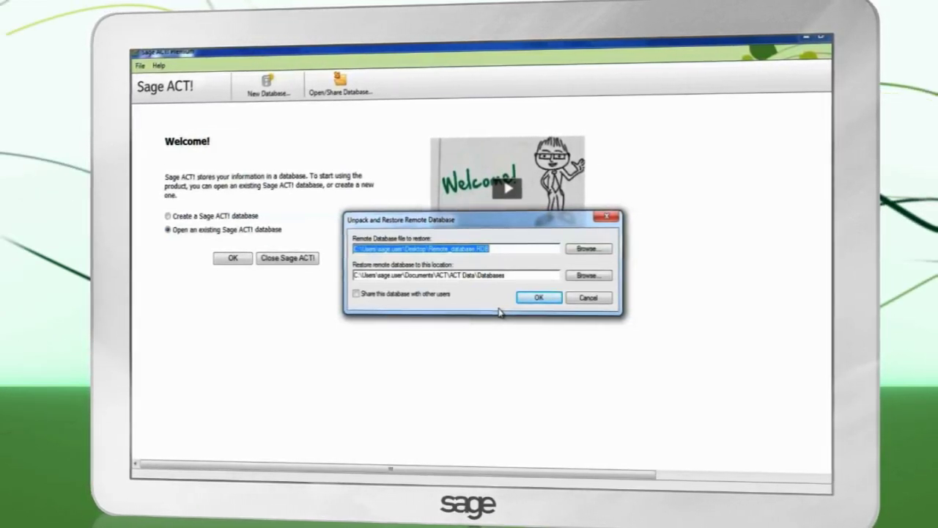
Restore Remote_database.RDB to the ACT Data\Databases folder without sharing it, and remove the backup file.
{"action": "left_click", "coordinate": [428, 276]}
{"action": "left_click", "coordinate": [536, 297]}
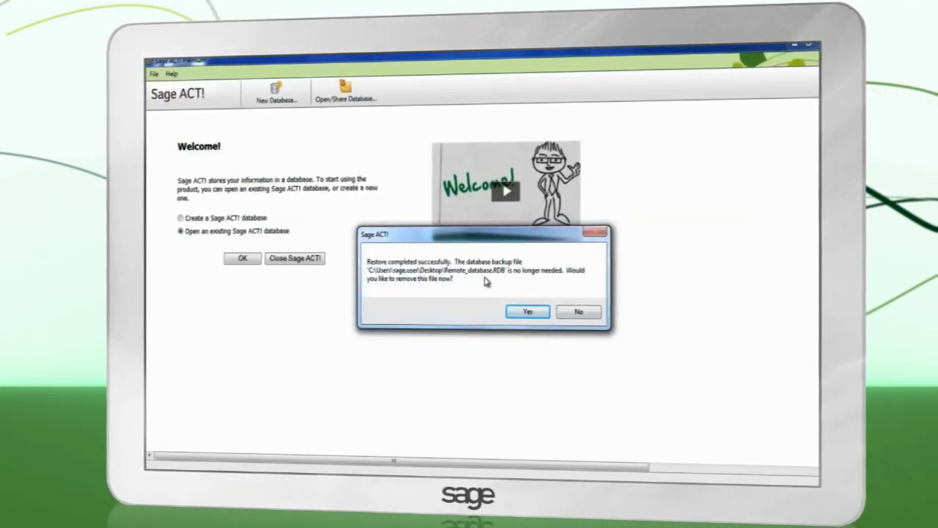
{"action": "left_click", "coordinate": [527, 310]}
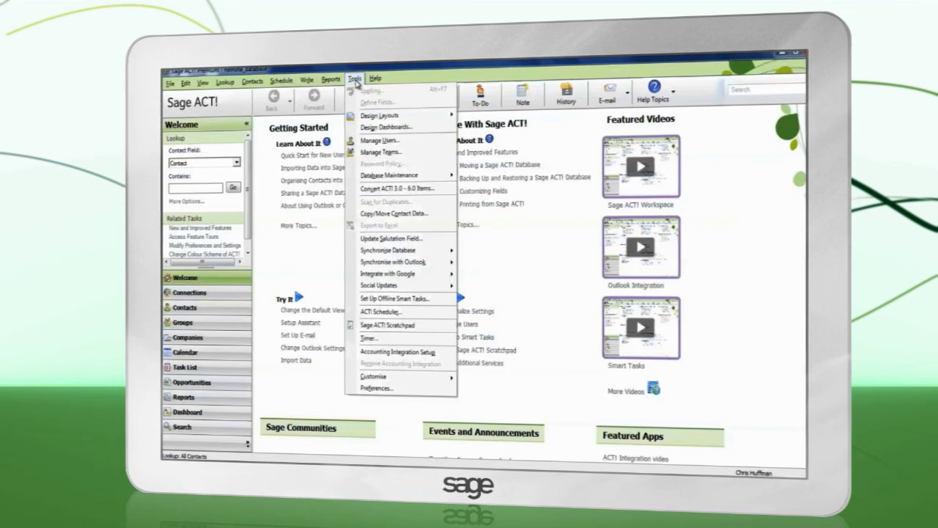
Synchronise the restored remote database with the main database now.
{"action": "mouse_move", "coordinate": [454, 251]}
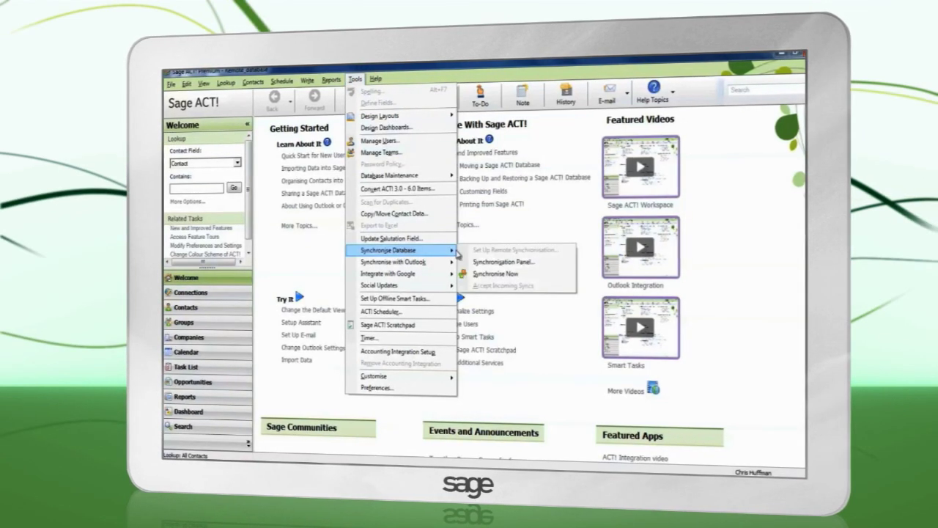
{"action": "left_click", "coordinate": [492, 273]}
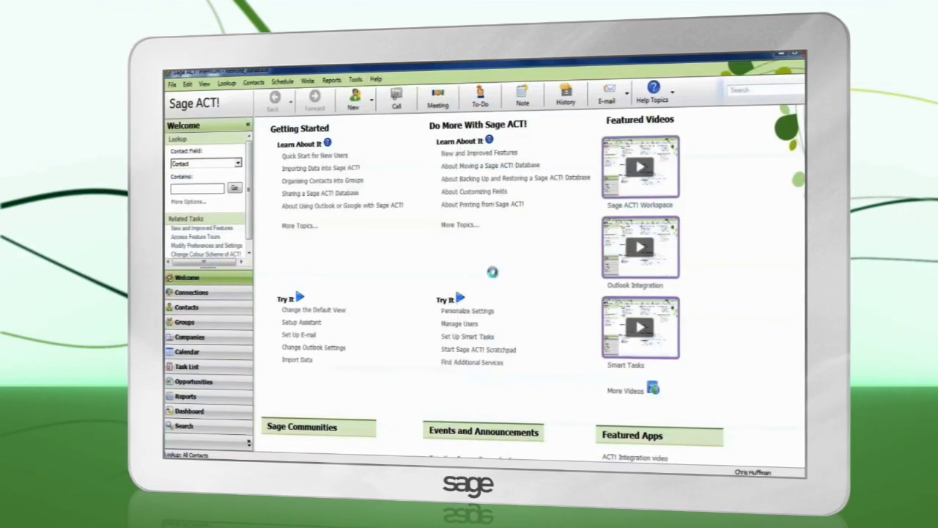